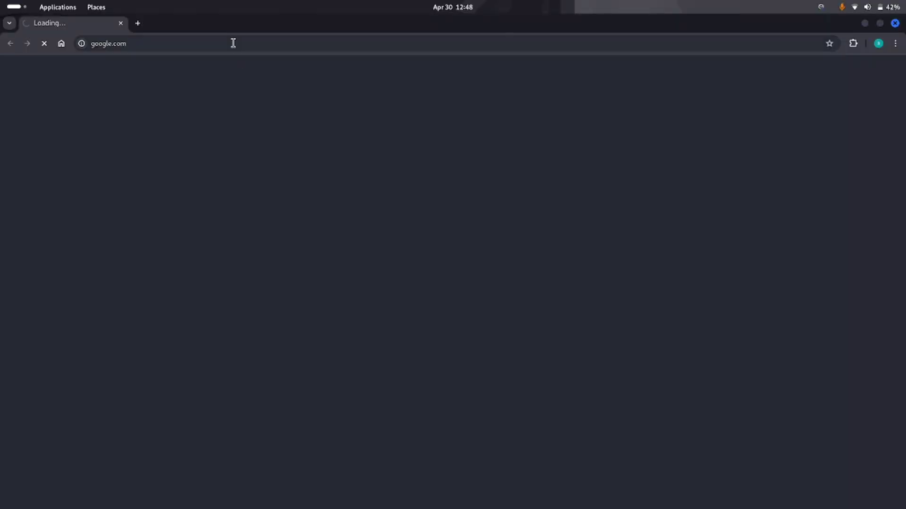
# Search 'cakephp', go to cakephp.org, and open the CakePHP 5.x Cookbook Installation page
pyautogui.write('cakephp')
pyautogui.press('Return')
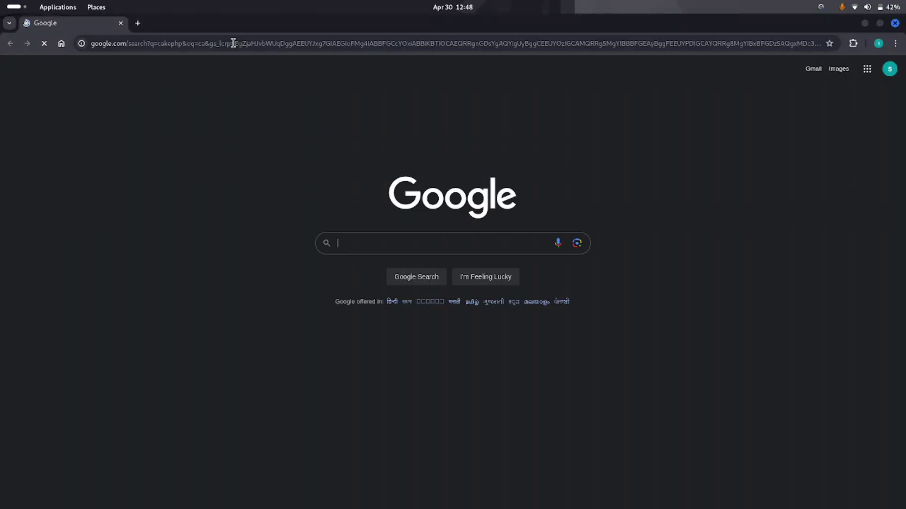
pyautogui.click(187, 175)
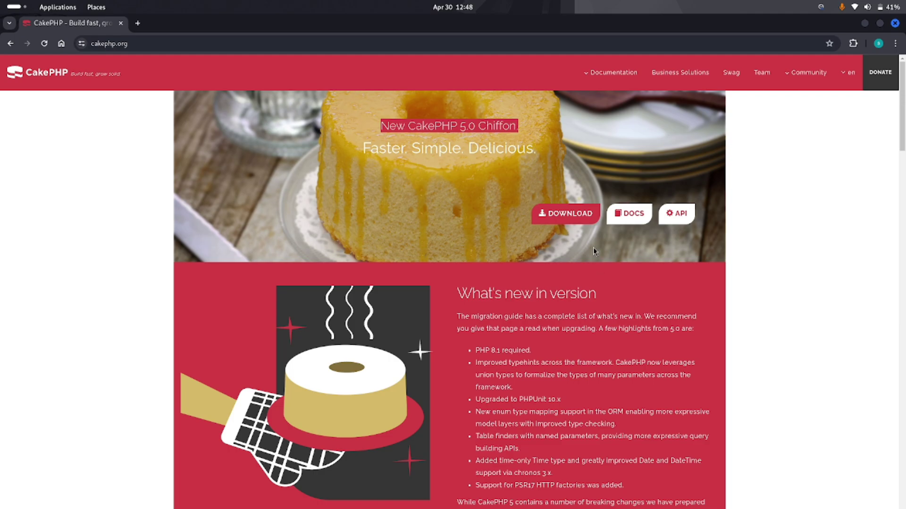
pyautogui.click(585, 221)
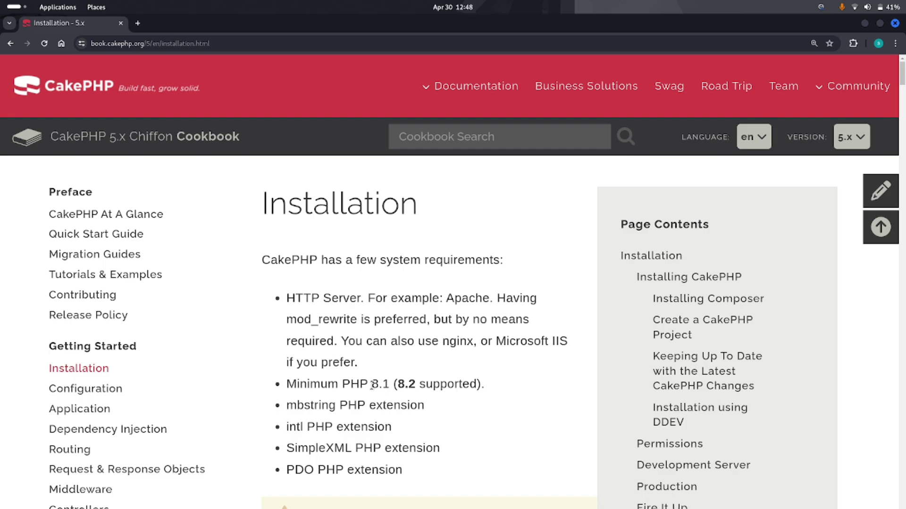
pyautogui.click(848, 141)
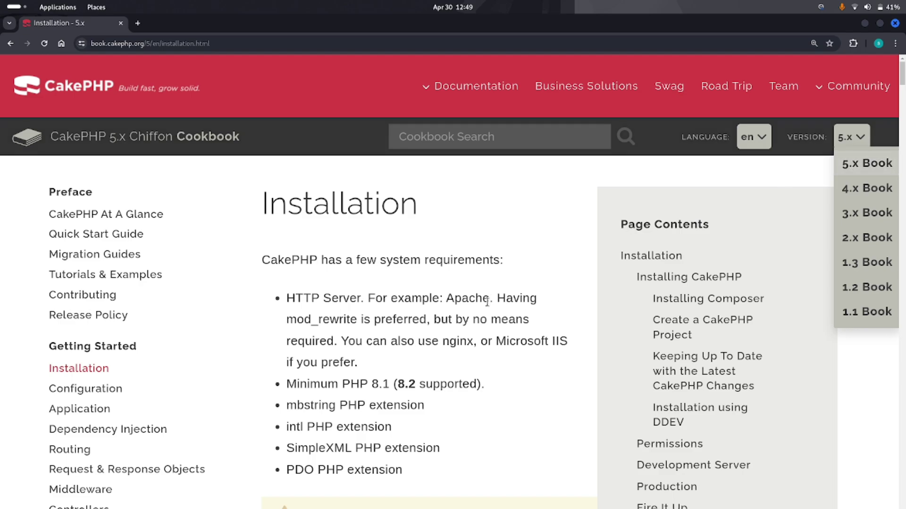
pyautogui.click(398, 378)
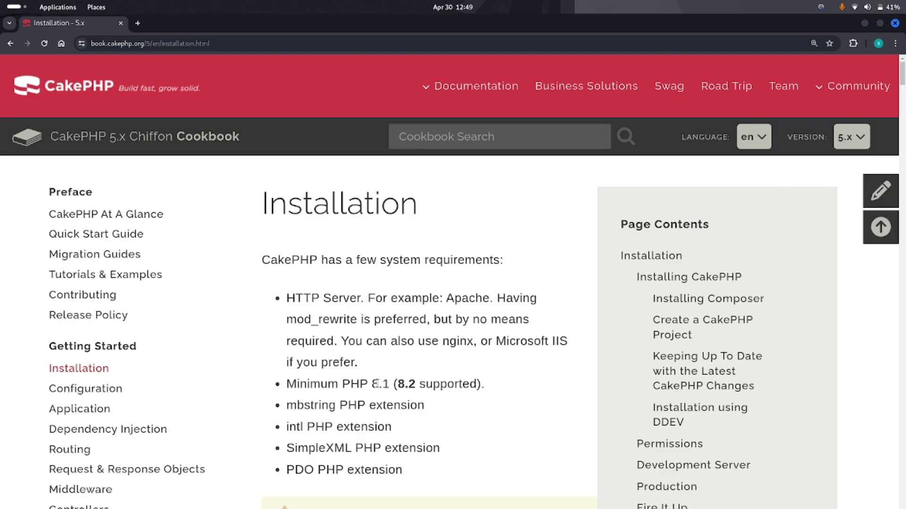
pyautogui.scroll(-1, 352, 426)
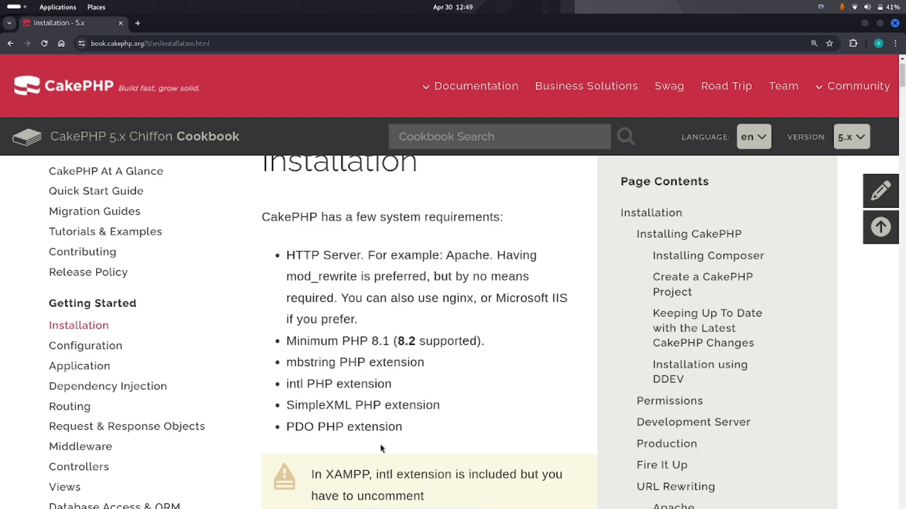
pyautogui.scroll(-2, 382, 448)
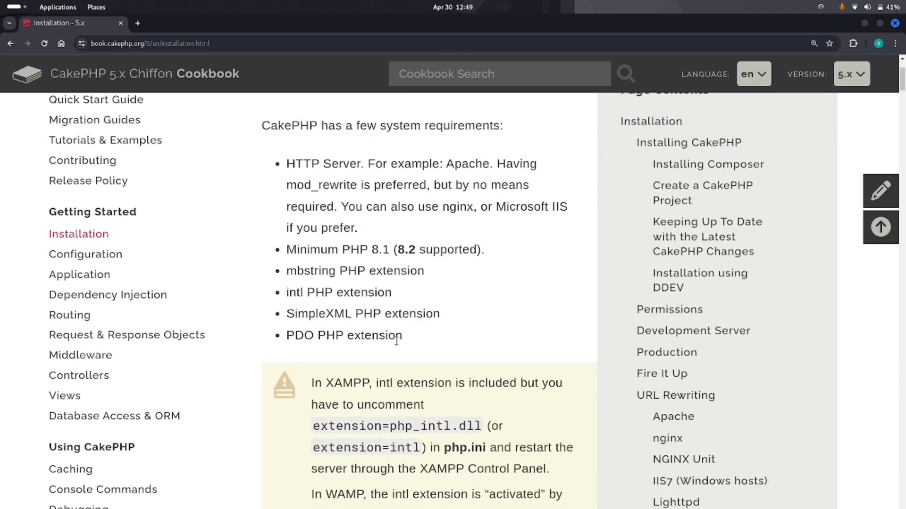
pyautogui.scroll(-1, 301, 414)
pyautogui.scroll(-2, 298, 414)
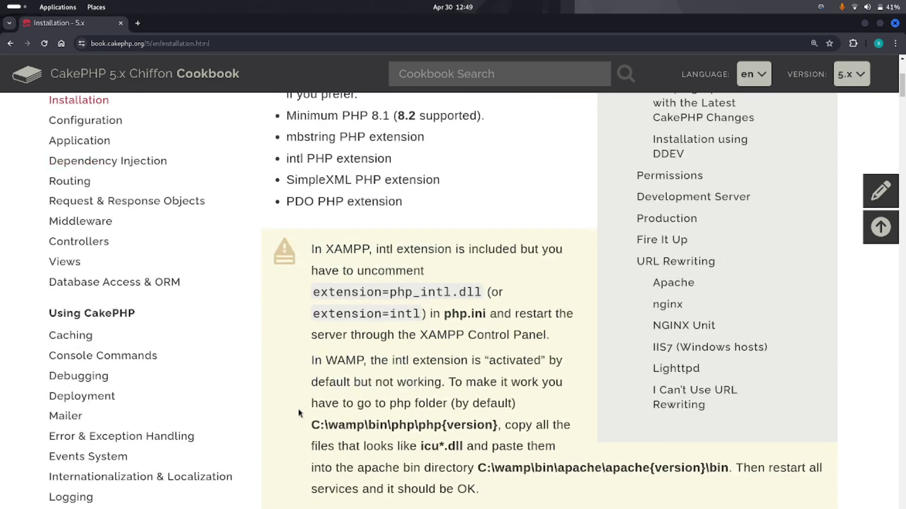
pyautogui.doubleClick(342, 250)
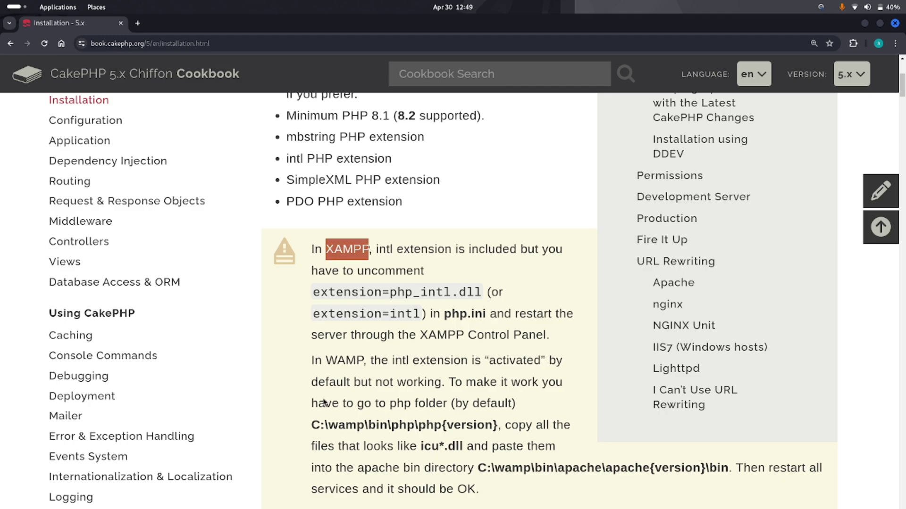
pyautogui.doubleClick(343, 426)
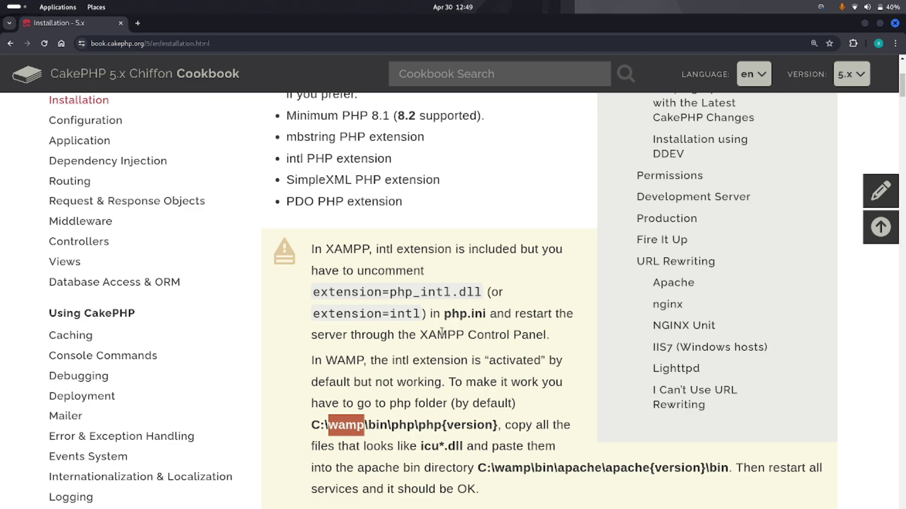
pyautogui.scroll(3, 401, 317)
pyautogui.scroll(-3, 433, 437)
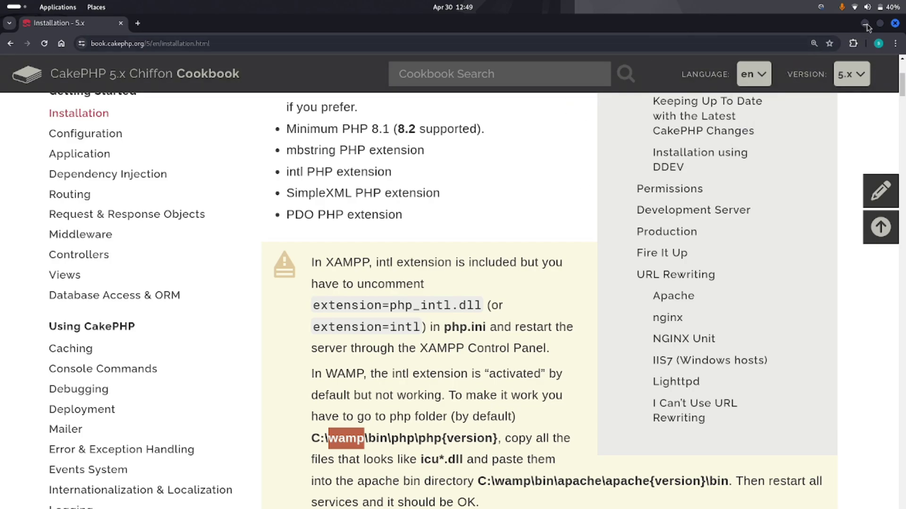
# Minimize and restore Chrome, then scroll to the 'Create a CakePHP Project' section
pyautogui.click(864, 23)
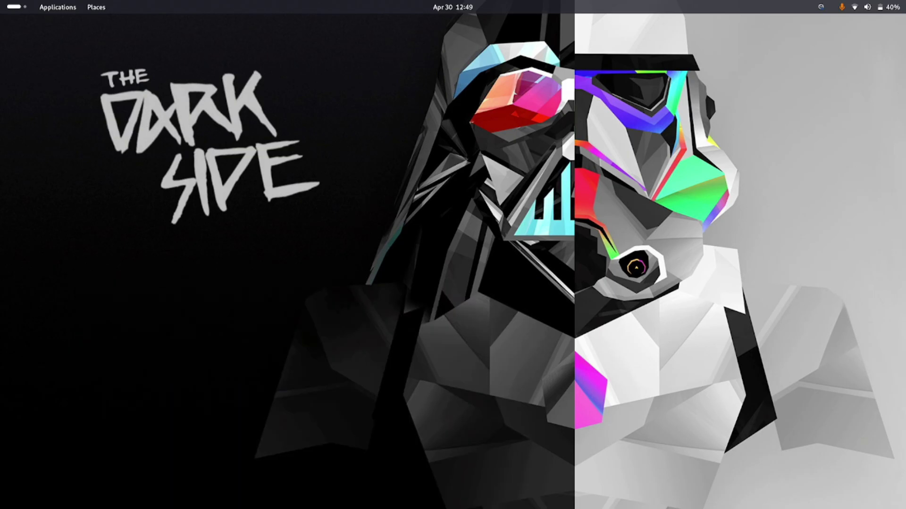
pyautogui.hotkey('alt', 'Tab')
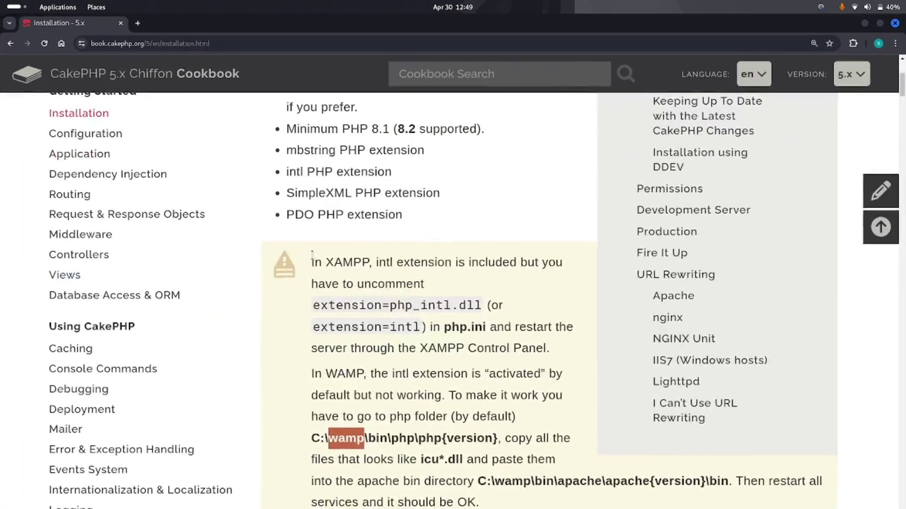
pyautogui.scroll(4, 312, 257)
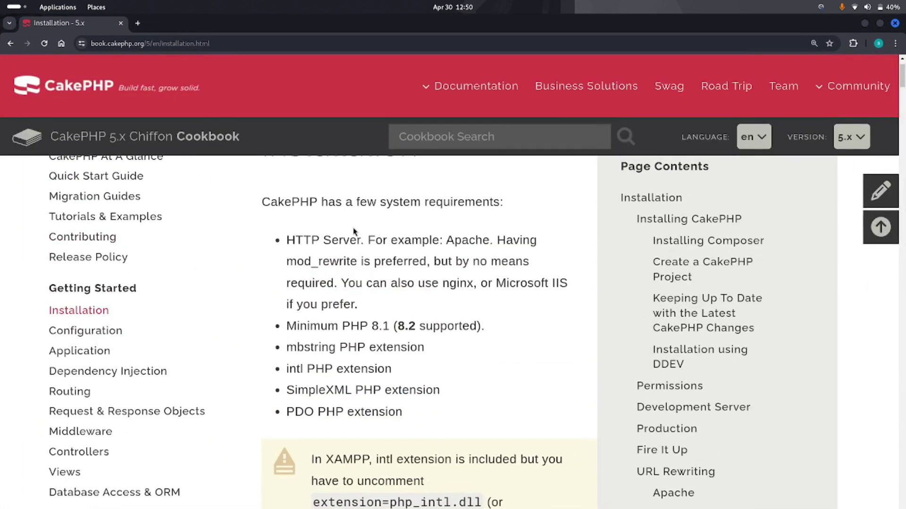
pyautogui.scroll(-9, 369, 425)
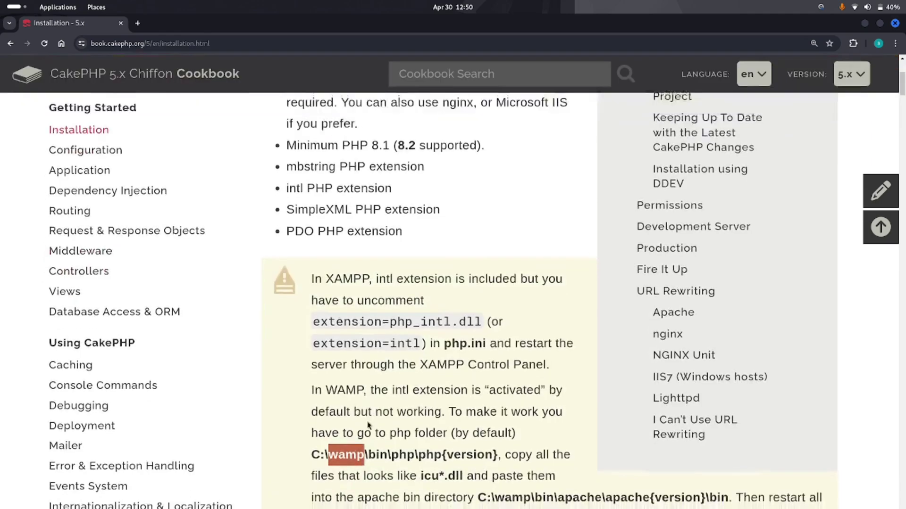
pyautogui.scroll(-13, 369, 425)
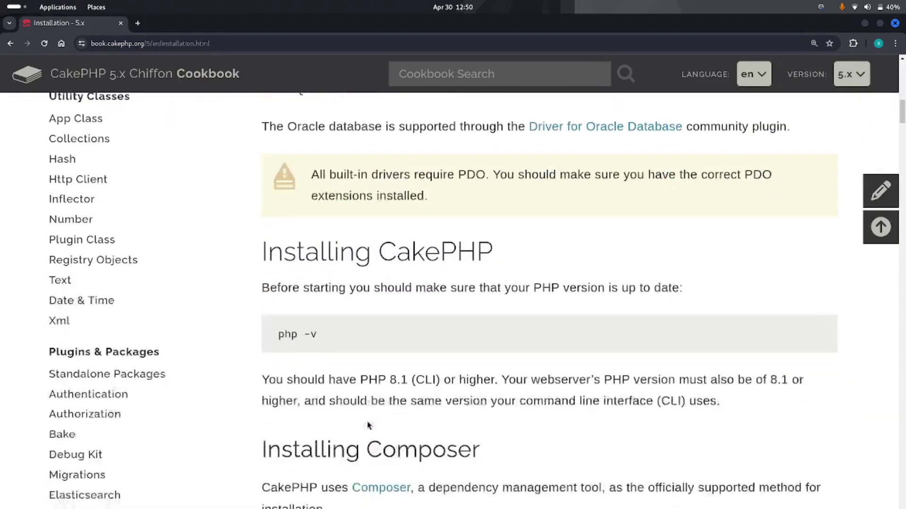
pyautogui.scroll(-4, 369, 425)
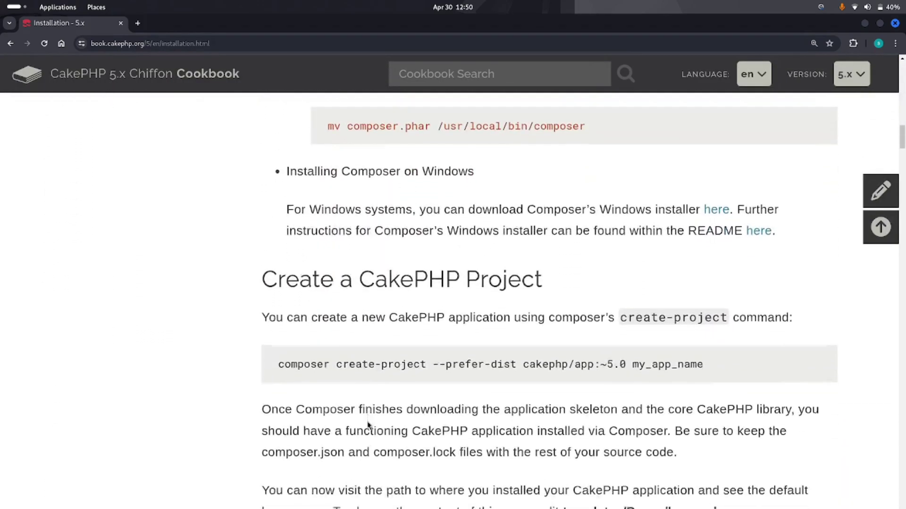
pyautogui.scroll(4, 368, 423)
pyautogui.scroll(-2, 366, 421)
pyautogui.scroll(-4, 367, 421)
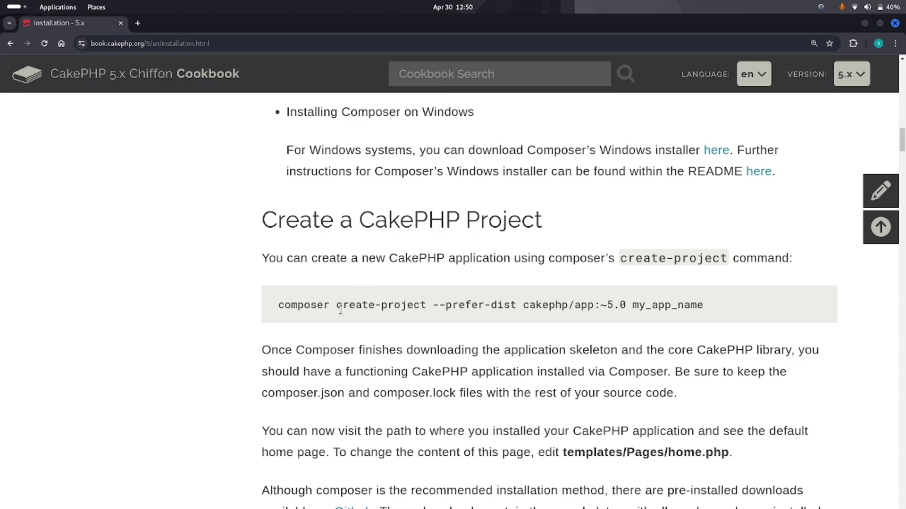
pyautogui.click(137, 24)
pyautogui.write('compoe')
pyautogui.press('BackSpace')
pyautogui.write('ser')
pyautogui.press('Return')
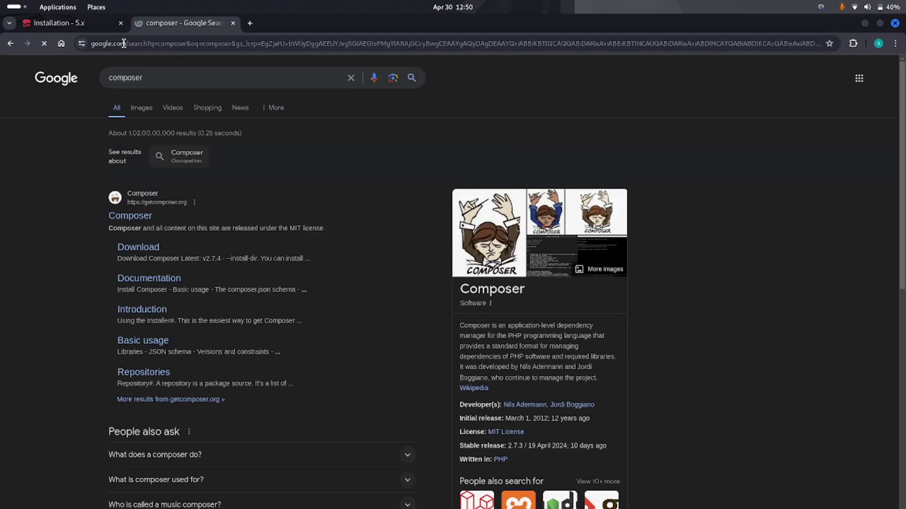
pyautogui.click(135, 215)
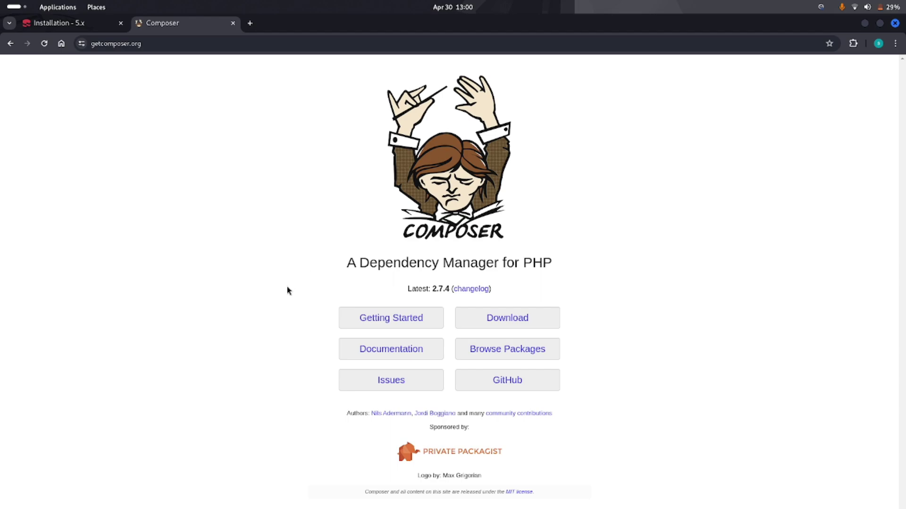
pyautogui.click(370, 327)
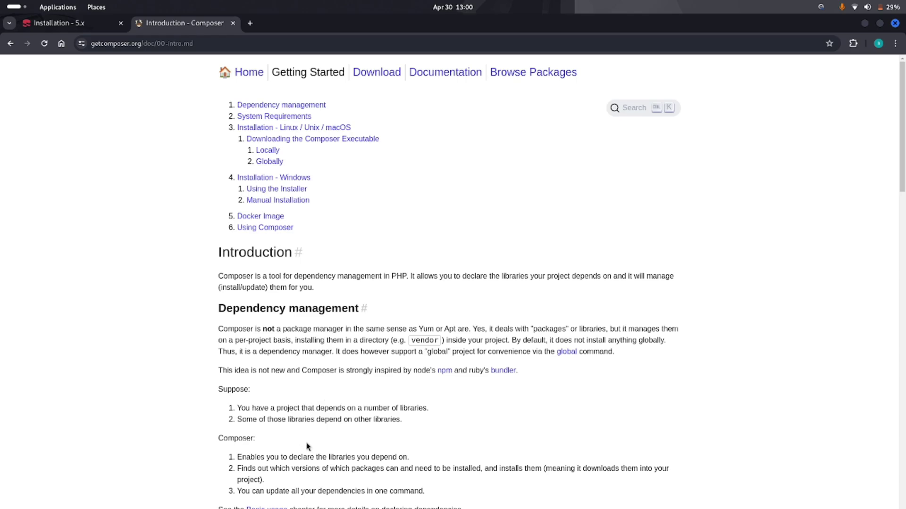
pyautogui.scroll(-4, 311, 447)
pyautogui.scroll(4, 311, 447)
# Copy the composer create-project command from the Installation - 5.x tab and open a terminal
pyautogui.click(76, 24)
pyautogui.scroll(-1, 341, 394)
pyautogui.scroll(-15, 341, 394)
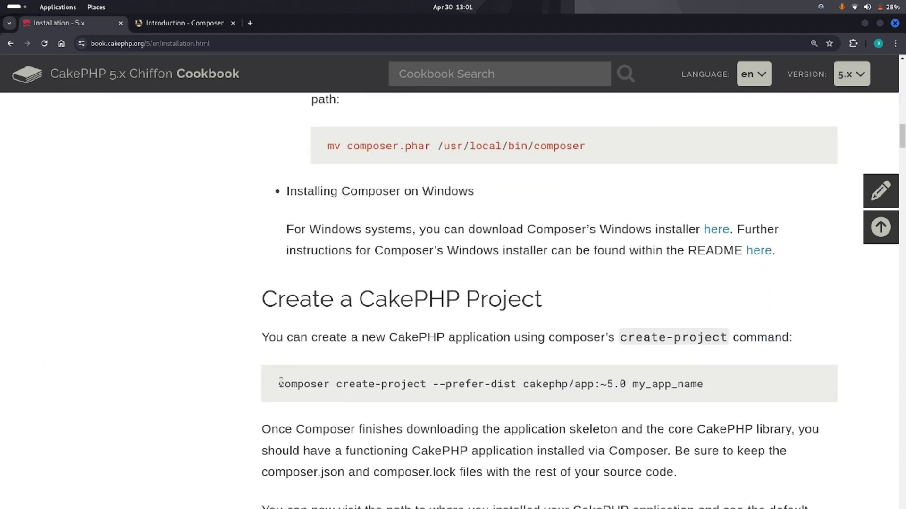
pyautogui.moveTo(278, 384); pyautogui.dragTo(714, 396)
pyautogui.hotkey('ctrl', 'c')
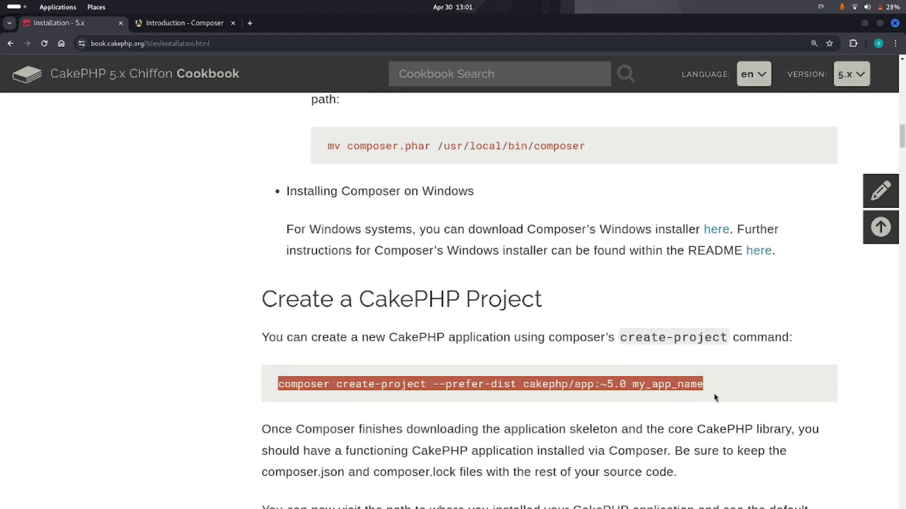
pyautogui.click(327, 454)
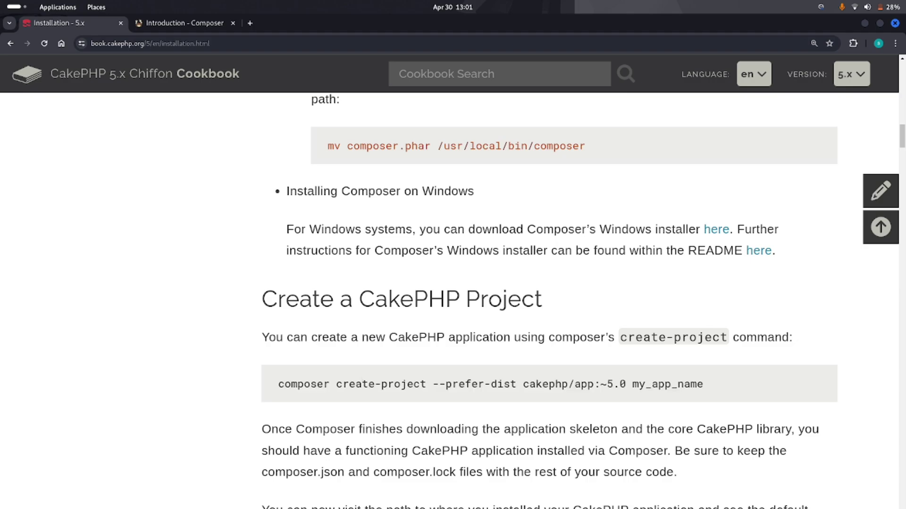
pyautogui.hotkey('ctrl', 'alt', 't')
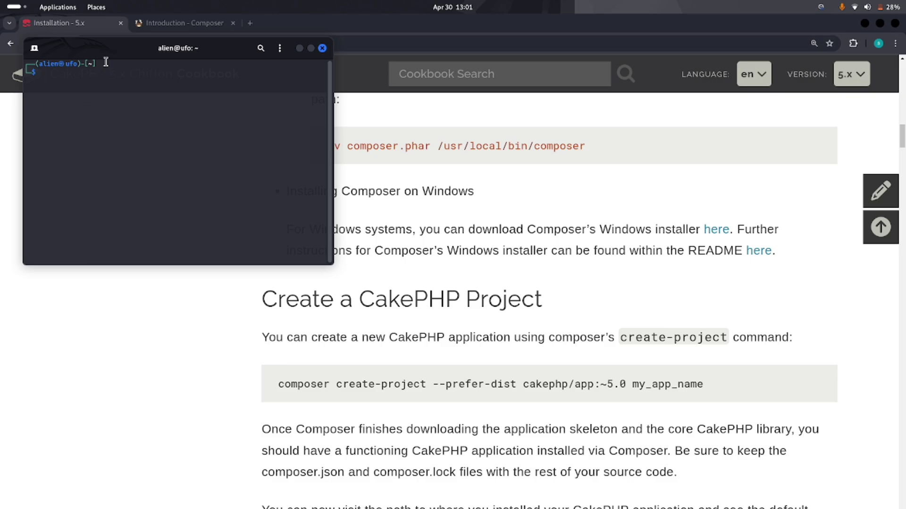
pyautogui.moveTo(113, 51); pyautogui.dragTo(116, 116)
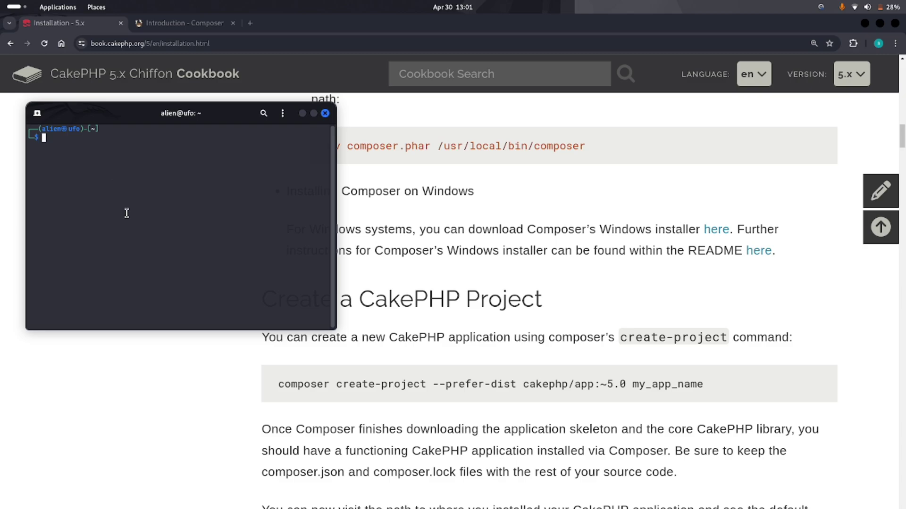
# Change the terminal's directory to /var/www/html
pyautogui.write('cd')
pyautogui.press('BackSpace')
pyautogui.press('BackSpace')
pyautogui.write('c')
pyautogui.press('BackSpace')
pyautogui.press('BackSpace')
pyautogui.write('d /var/')
pyautogui.press('Right')
pyautogui.press('Return')
# Paste the create-project command, replace my_app_name with youtube, and run it
pyautogui.write('cd')
pyautogui.press('BackSpace')
pyautogui.press('BackSpace')
pyautogui.rightClick(118, 189)
pyautogui.click(136, 226)
pyautogui.press('BackSpace')
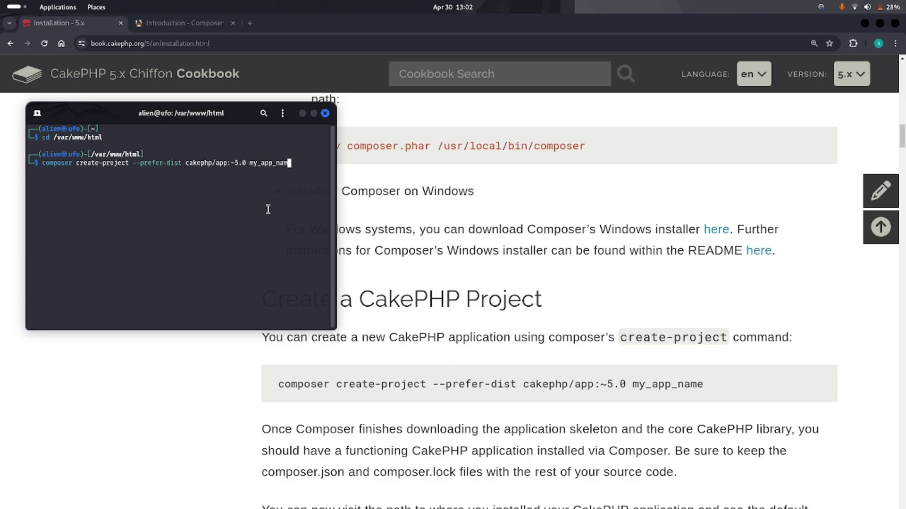
pyautogui.press('BackSpace')
pyautogui.press('BackSpace')
pyautogui.press('BackSpace')
pyautogui.press('BackSpace')
pyautogui.press('BackSpace')
pyautogui.press('BackSpace')
pyautogui.press('BackSpace')
pyautogui.press('BackSpace')
pyautogui.press('BackSpace')
pyautogui.press('BackSpace')
pyautogui.press('Right')
pyautogui.press('Return')
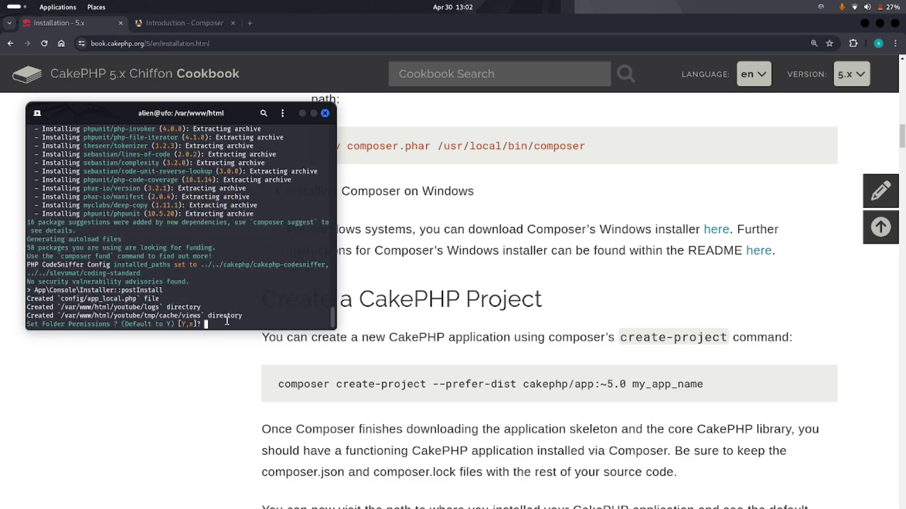
# Answer y to Set Folder Permissions and return to Chrome
pyautogui.write('y')
pyautogui.press('Return')
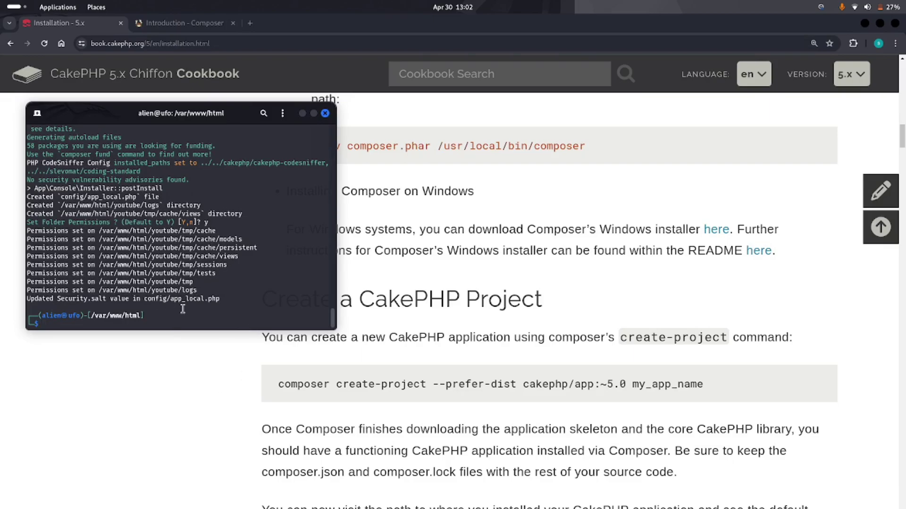
pyautogui.hotkey('alt', 'Tab')
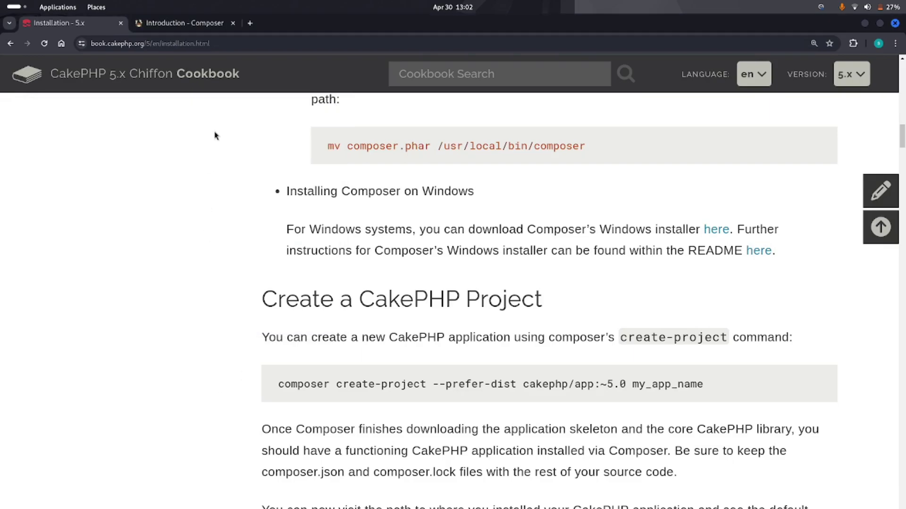
# Check the terminal's create-project output before entering a new address in Chrome
pyautogui.click(234, 39)
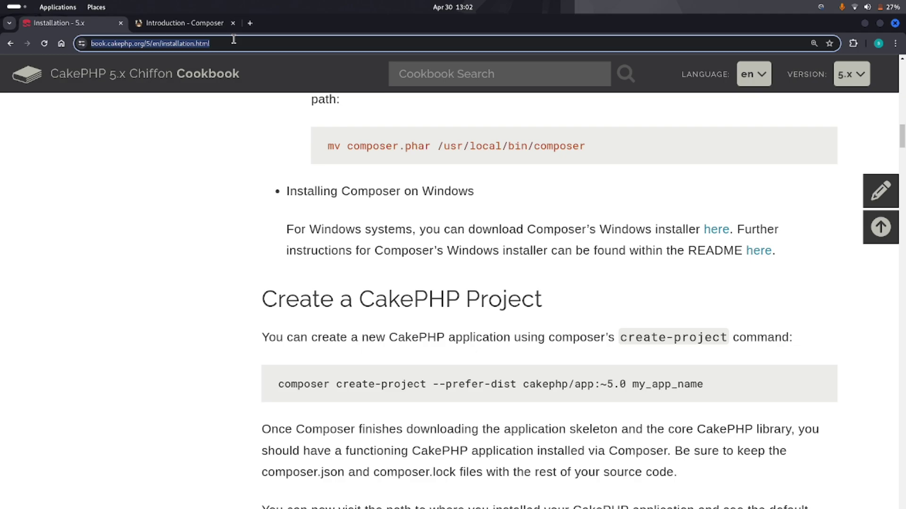
pyautogui.hotkey('alt', 'Tab')
pyautogui.scroll(5, 133, 272)
pyautogui.scroll(-5, 165, 261)
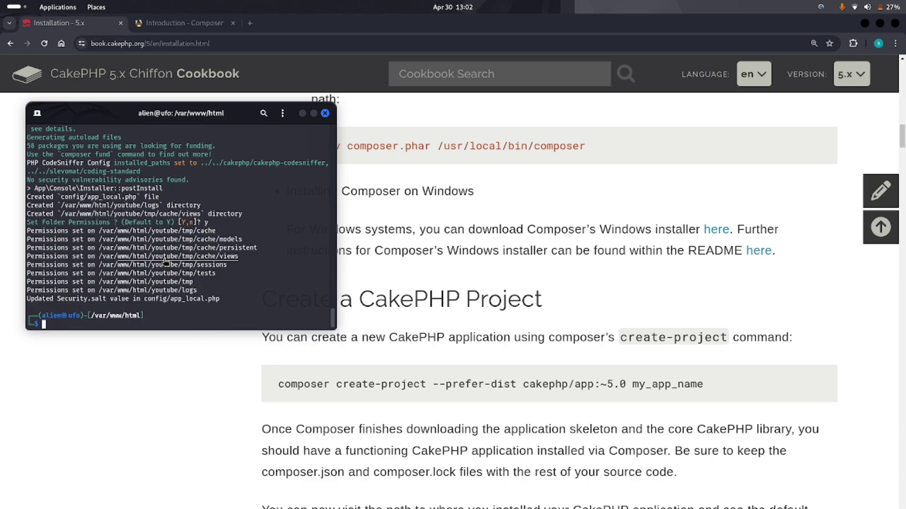
pyautogui.hotkey('alt', 'Tab')
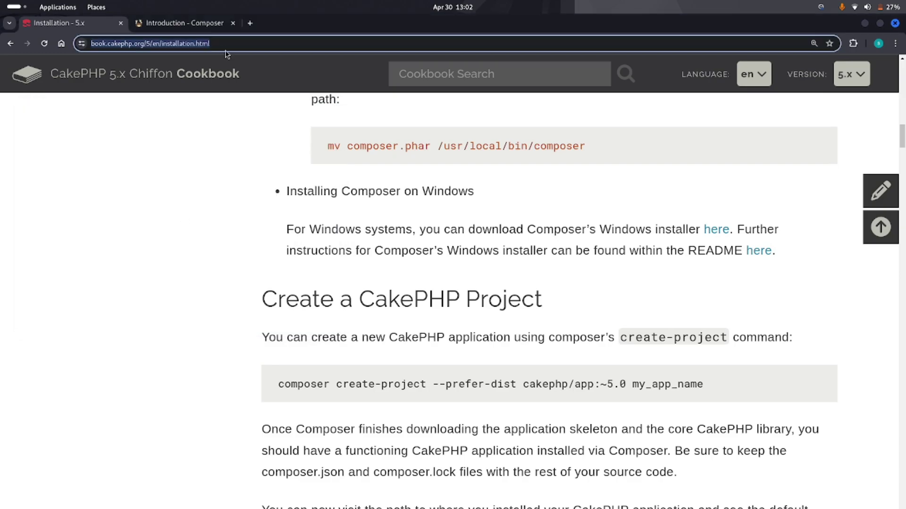
# Load localhost/youtube and scroll through the CakePHP 5.0.7 Chiffon welcome page
pyautogui.write('localhost/php')
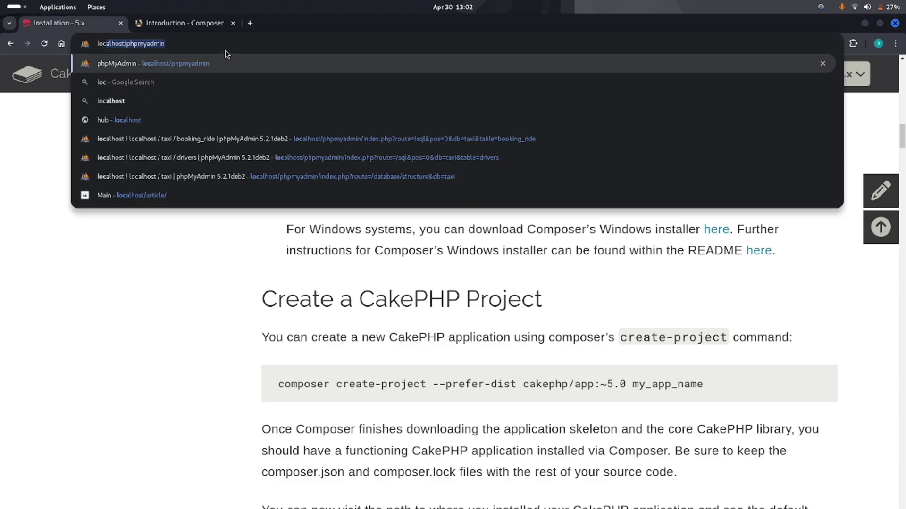
pyautogui.press('BackSpace')
pyautogui.press('BackSpace')
pyautogui.press('BackSpace')
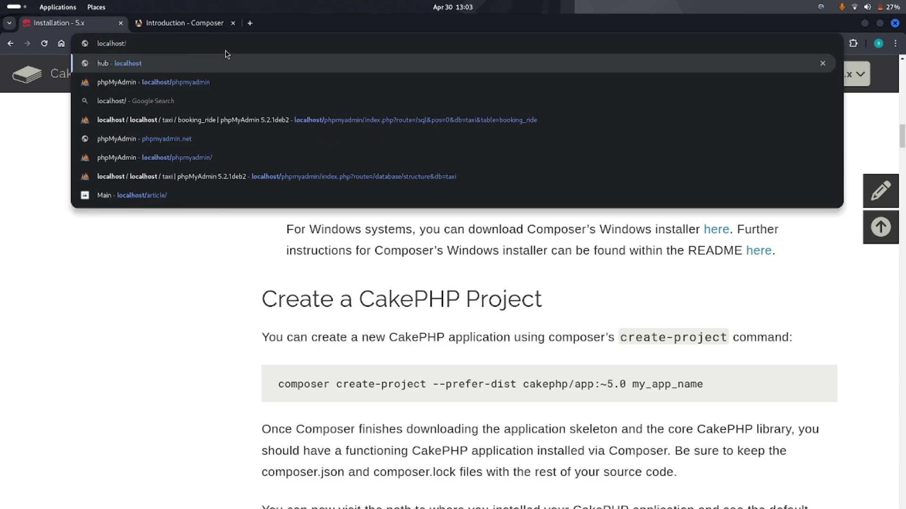
pyautogui.hotkey('alt', 'Tab')
pyautogui.scroll(20, 178, 148)
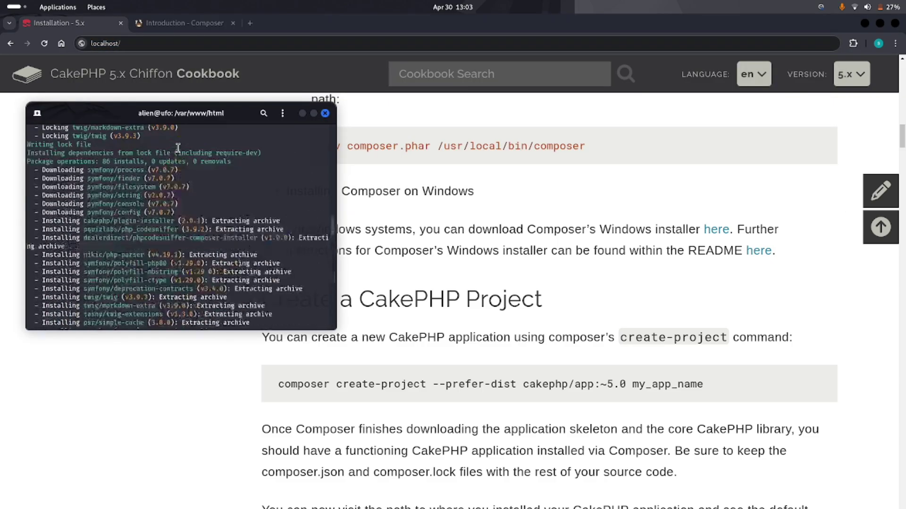
pyautogui.scroll(5, 178, 148)
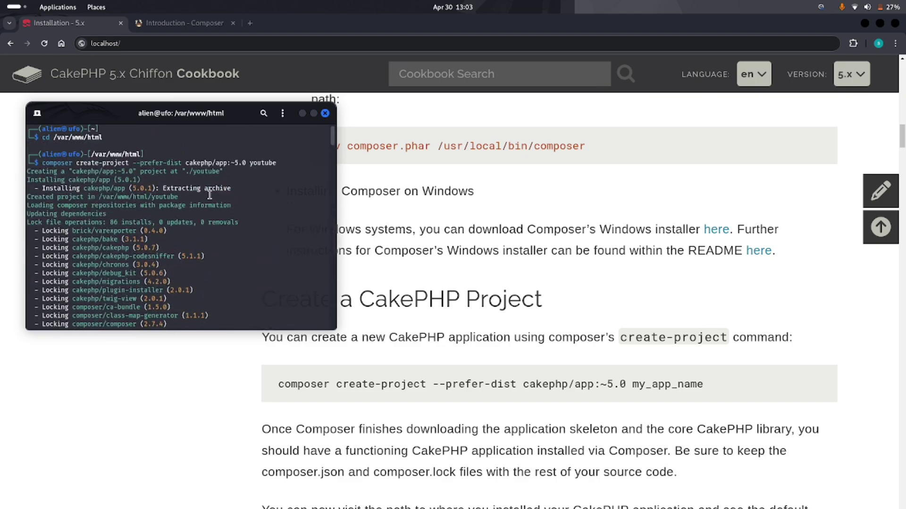
pyautogui.hotkey('alt', 'Tab')
pyautogui.write('youtube')
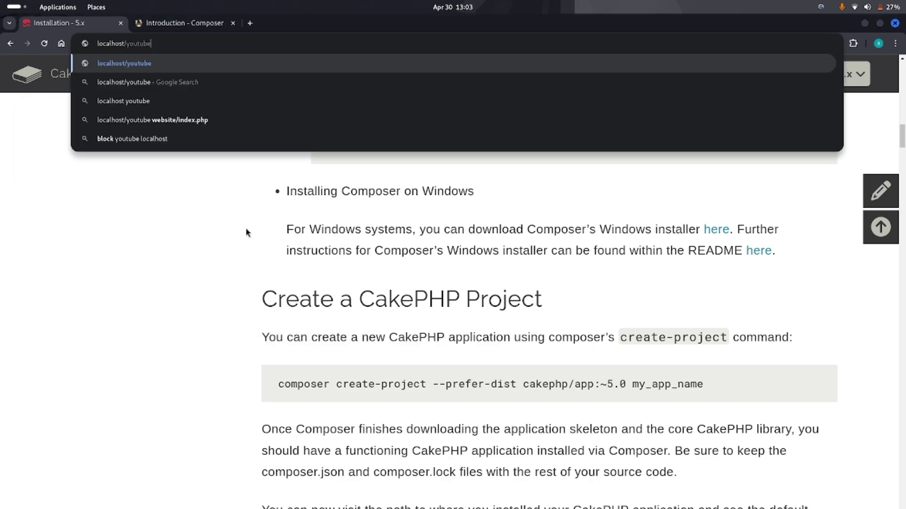
pyautogui.press('Return')
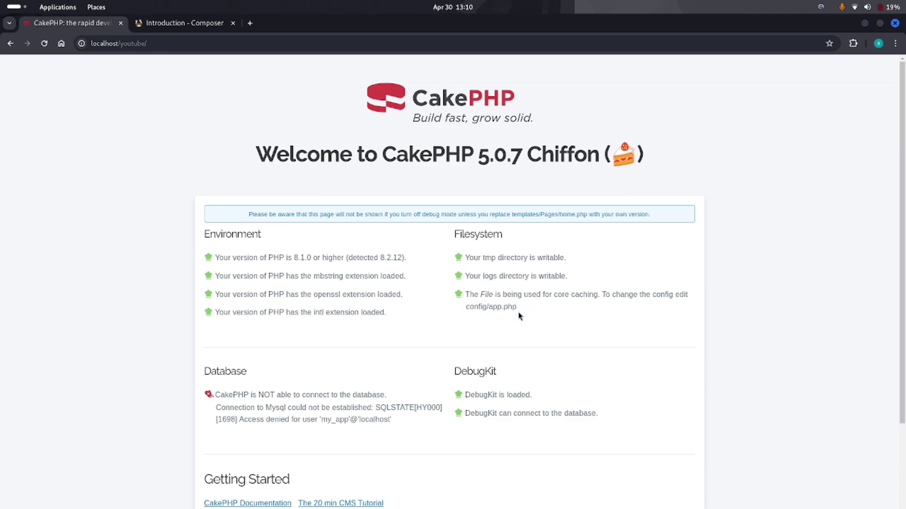
pyautogui.scroll(-2, 360, 340)
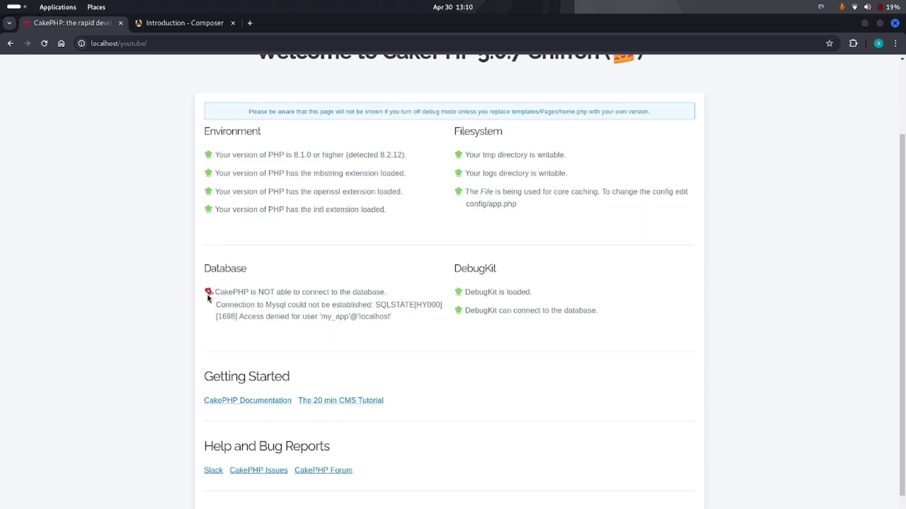